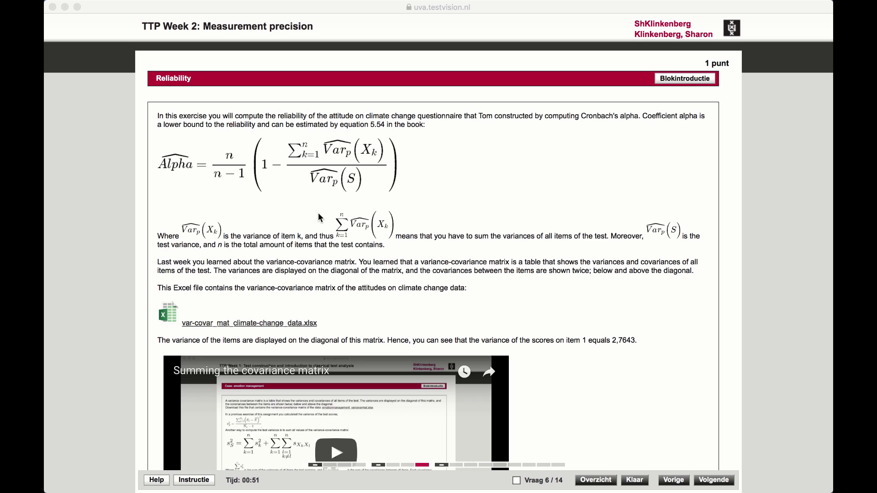
# Switch from the TestVision page in Safari to the Excel workbook 'data for video'.
pyautogui.press('super+Tab')
pyautogui.press('super+Tab')
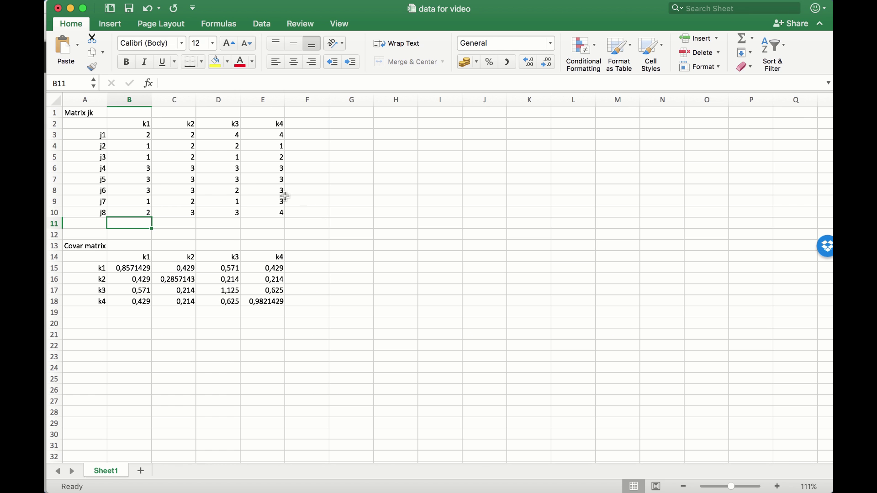
pyautogui.moveTo(136, 123); pyautogui.dragTo(251, 135)
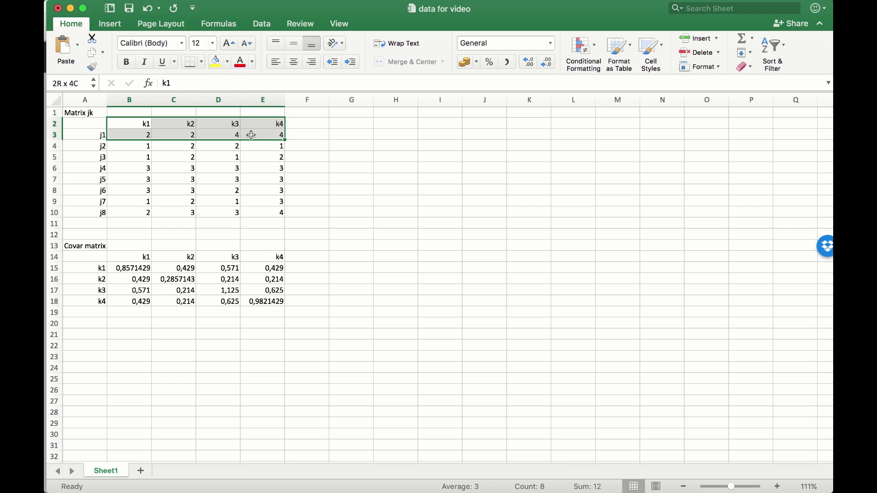
pyautogui.click(91, 135)
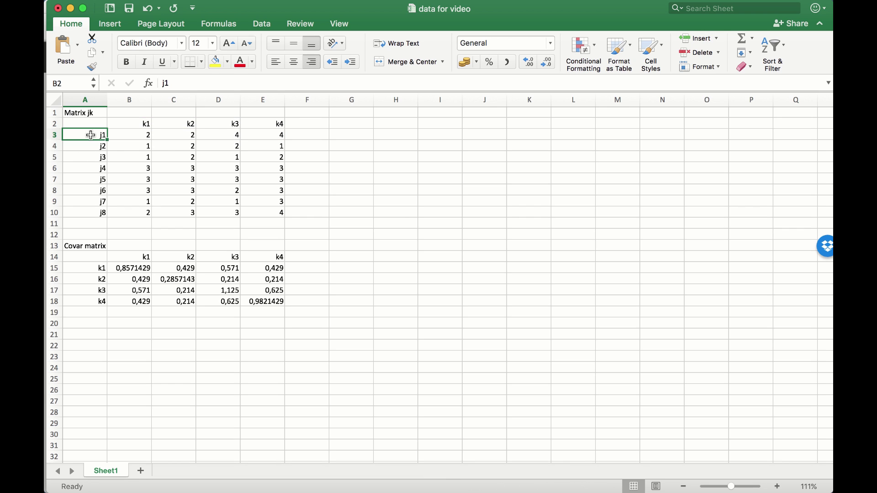
pyautogui.moveTo(91, 135); pyautogui.dragTo(101, 212)
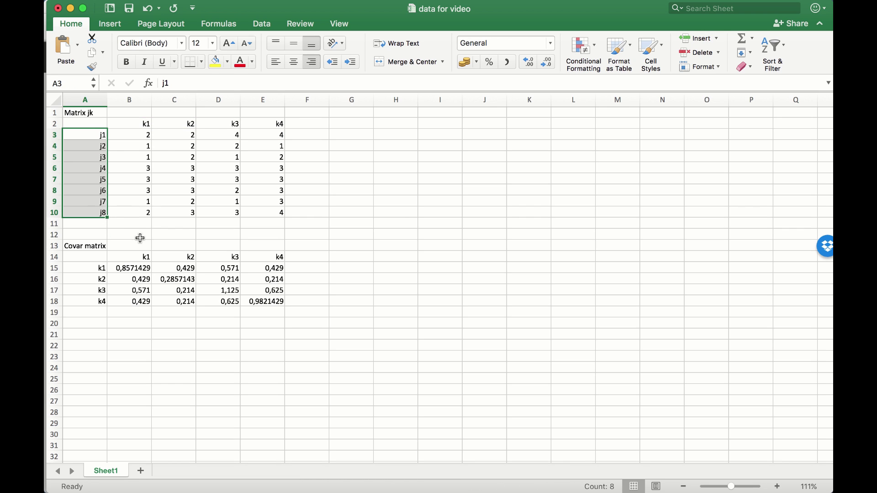
pyautogui.click(117, 222)
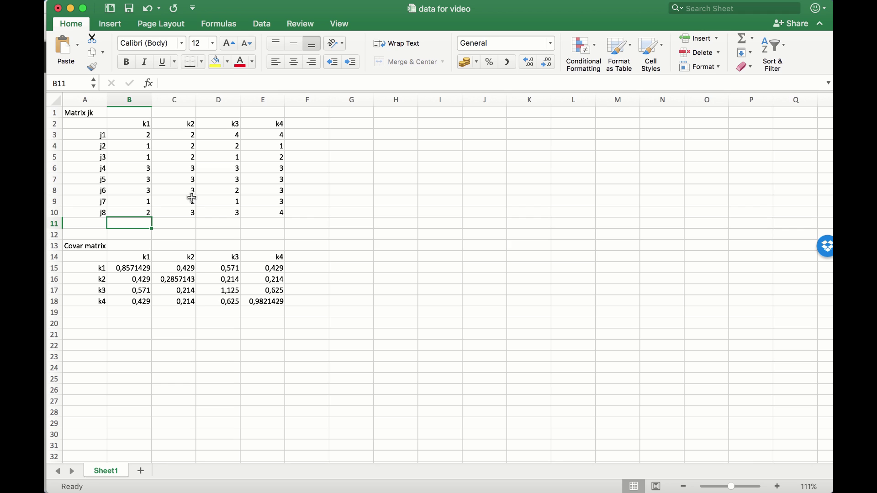
# Enter =VAR.S(B3:B10) in B11 and fill it across to E11 for items k1–k4.
pyautogui.write('=var')
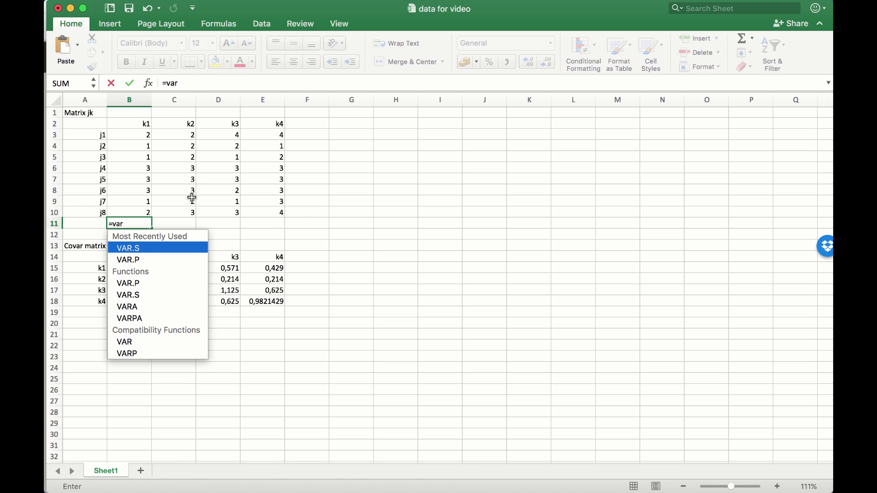
pyautogui.press('Tab')
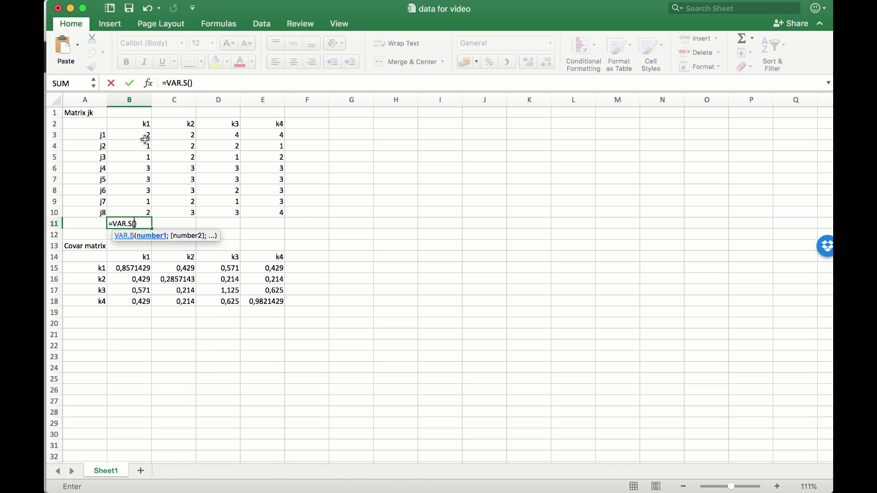
pyautogui.moveTo(139, 134); pyautogui.dragTo(134, 213)
pyautogui.press('Return')
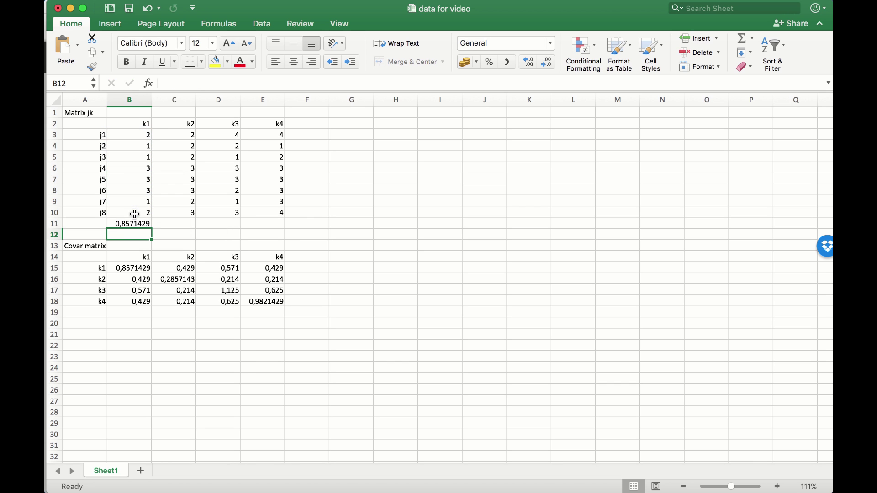
pyautogui.click(137, 225)
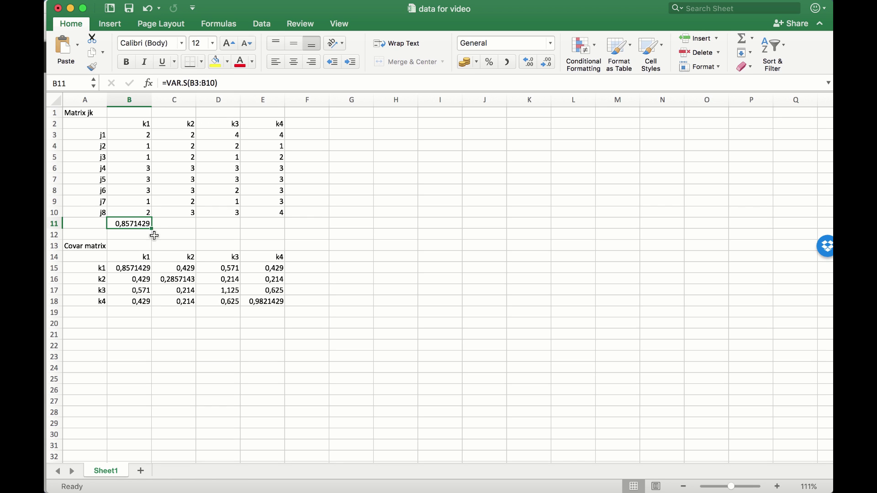
pyautogui.moveTo(150, 228); pyautogui.dragTo(279, 227)
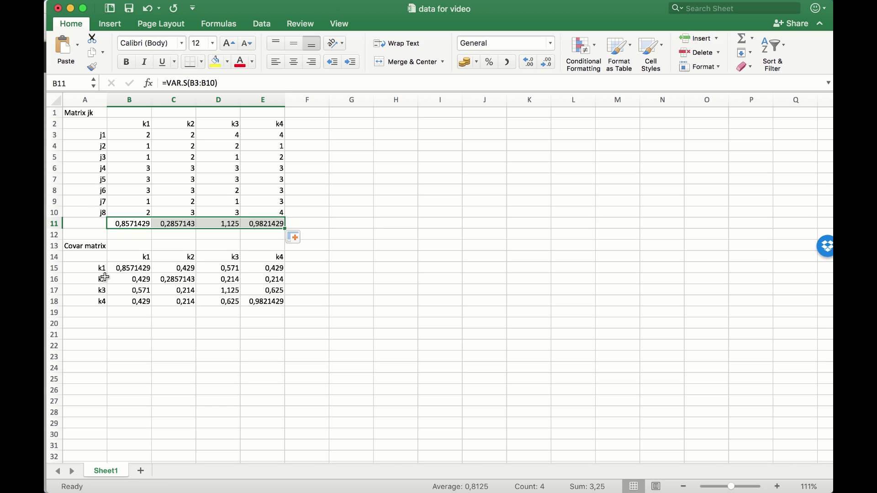
pyautogui.click(117, 226)
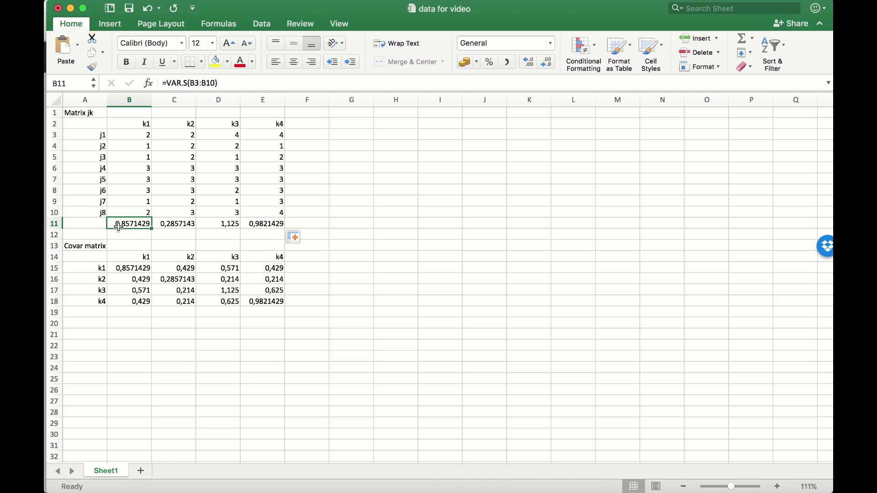
pyautogui.moveTo(171, 267); pyautogui.dragTo(267, 268)
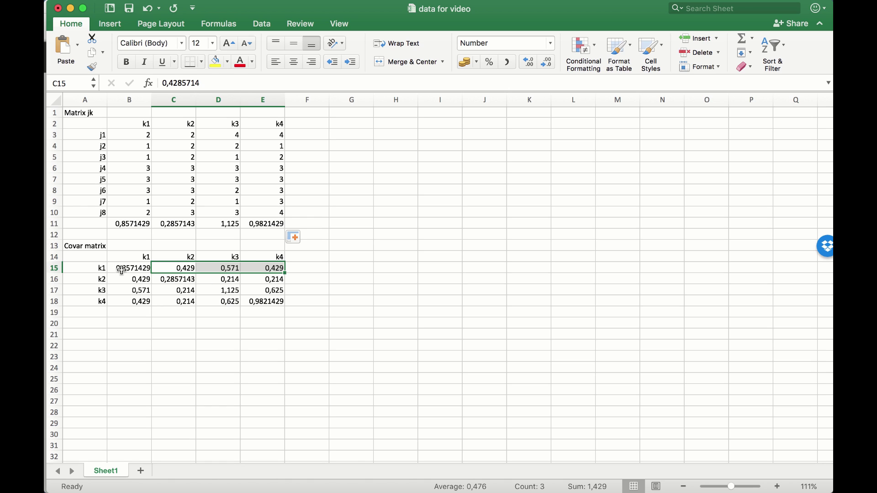
pyautogui.click(121, 271)
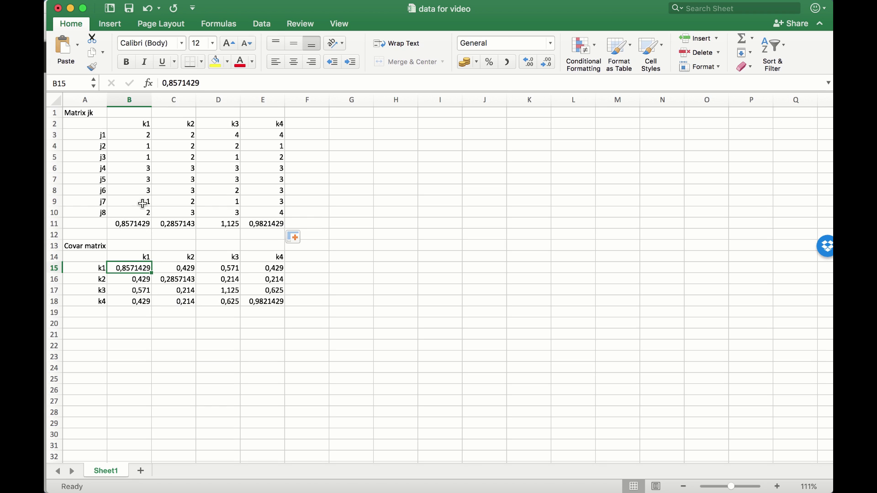
pyautogui.click(171, 225)
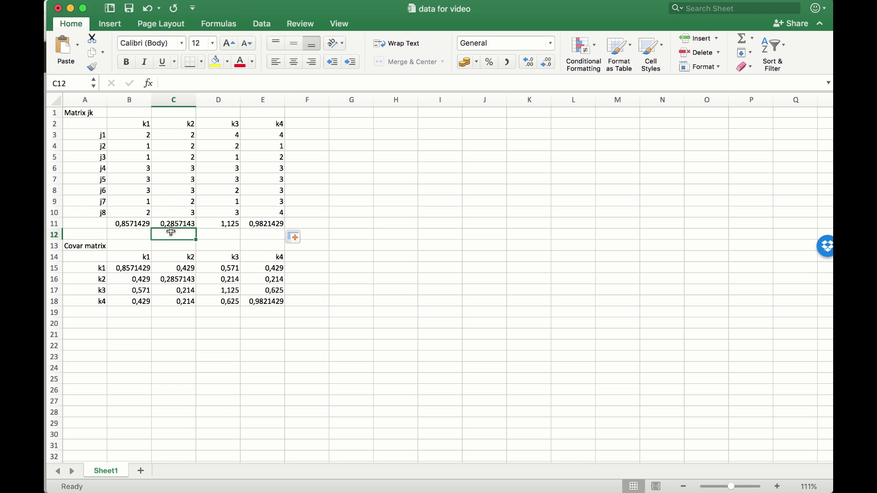
pyautogui.click(171, 278)
pyautogui.click(229, 225)
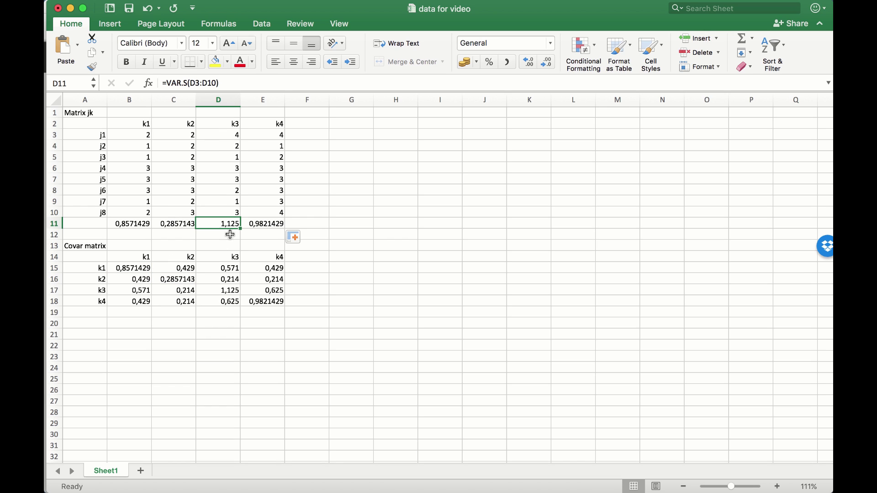
pyautogui.click(225, 291)
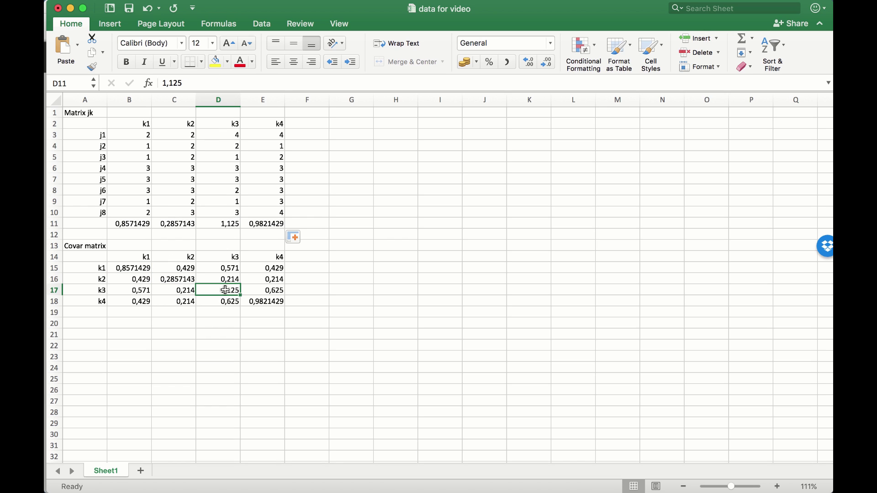
pyautogui.click(269, 222)
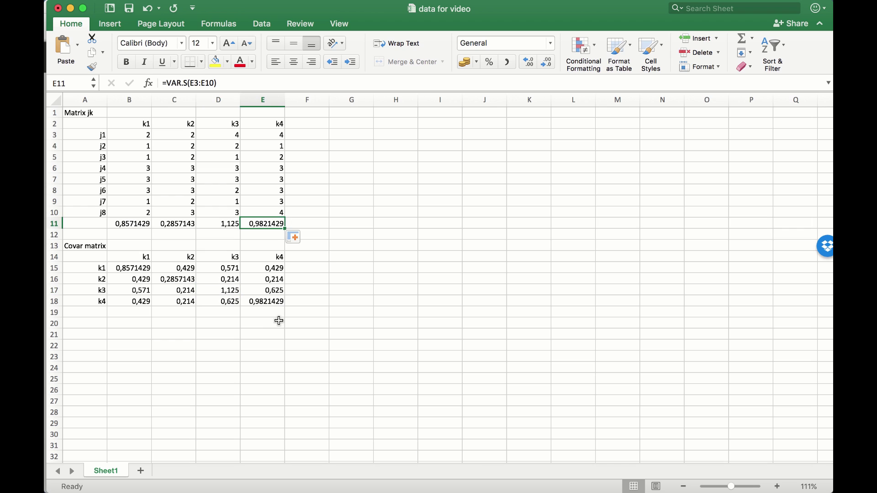
pyautogui.click(268, 309)
pyautogui.click(269, 304)
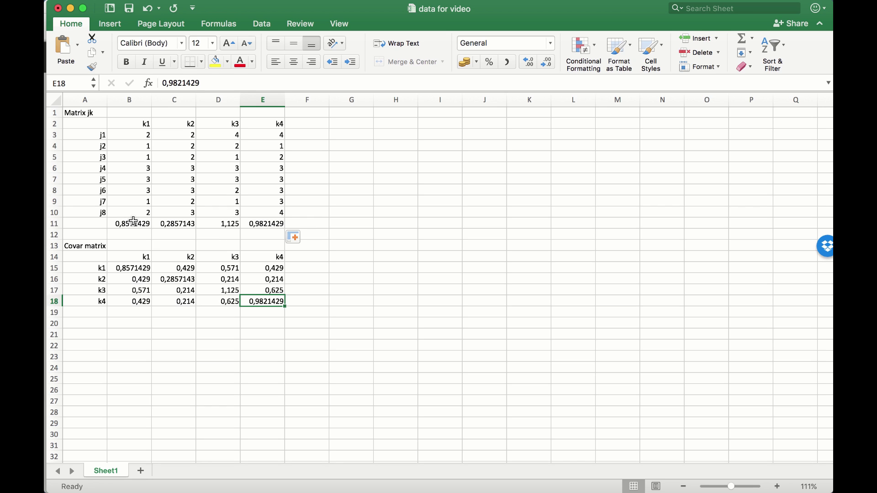
pyautogui.moveTo(133, 222); pyautogui.dragTo(252, 220)
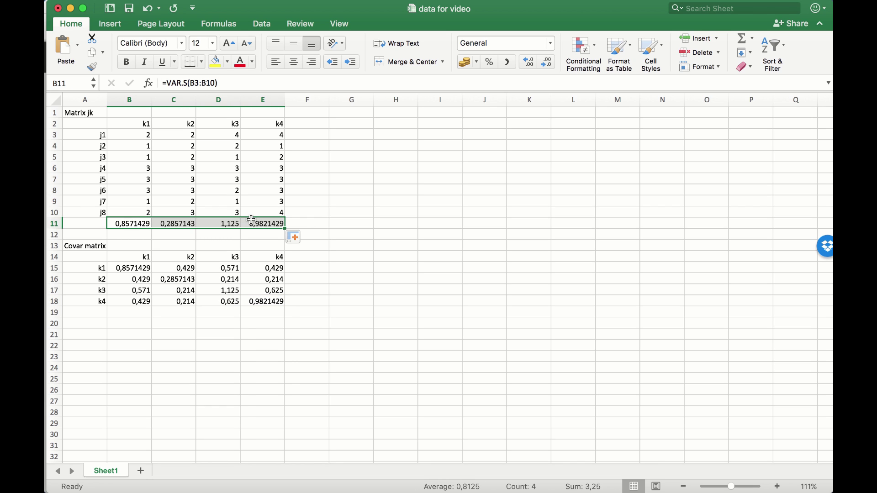
# Total the item variances in B12 with =SUM(B11:E11), giving 3,25.
pyautogui.click(121, 238)
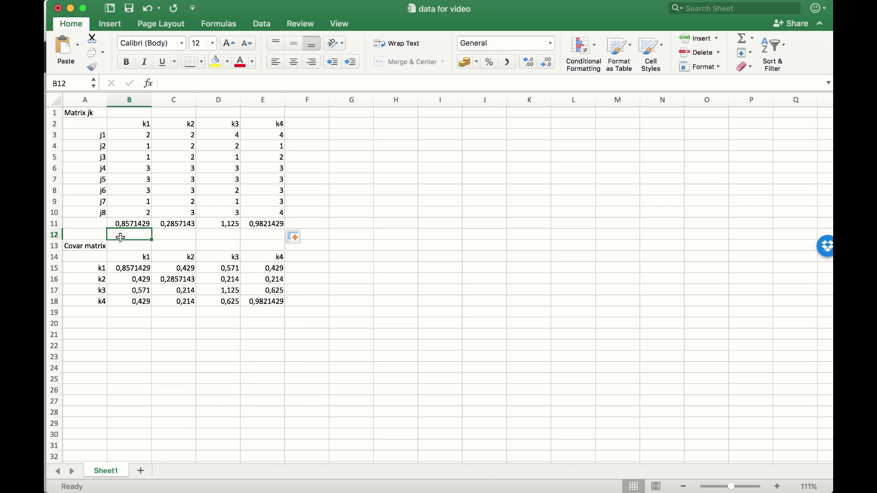
pyautogui.write('=su')
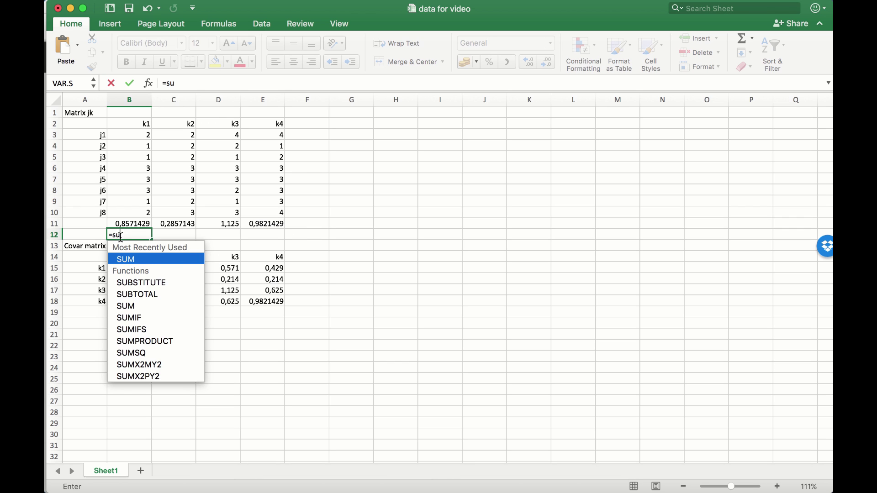
pyautogui.write('m(')
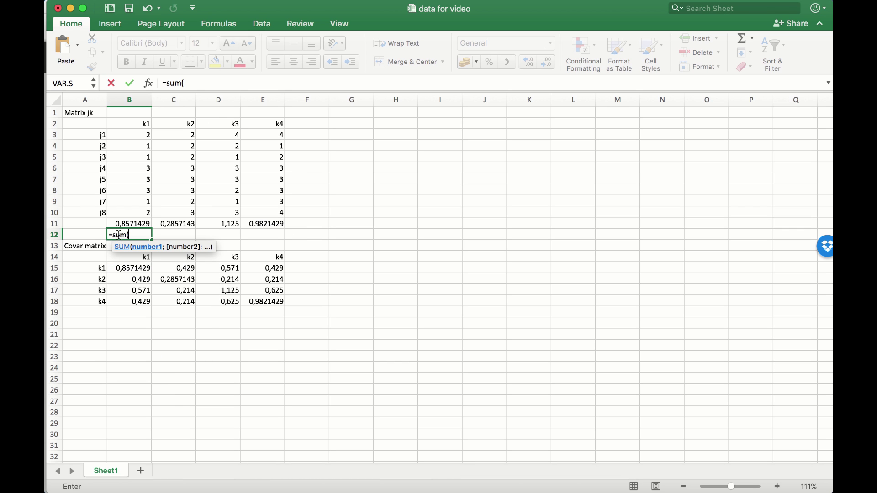
pyautogui.moveTo(126, 224); pyautogui.dragTo(259, 225)
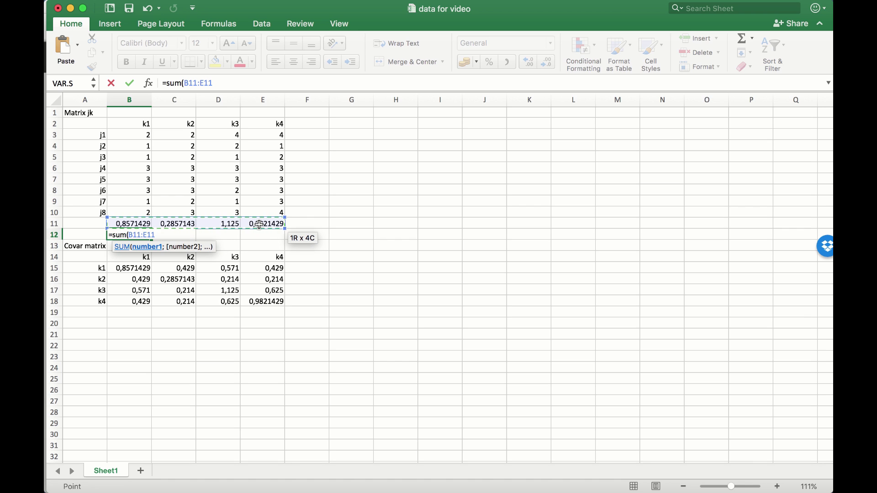
pyautogui.press('Return')
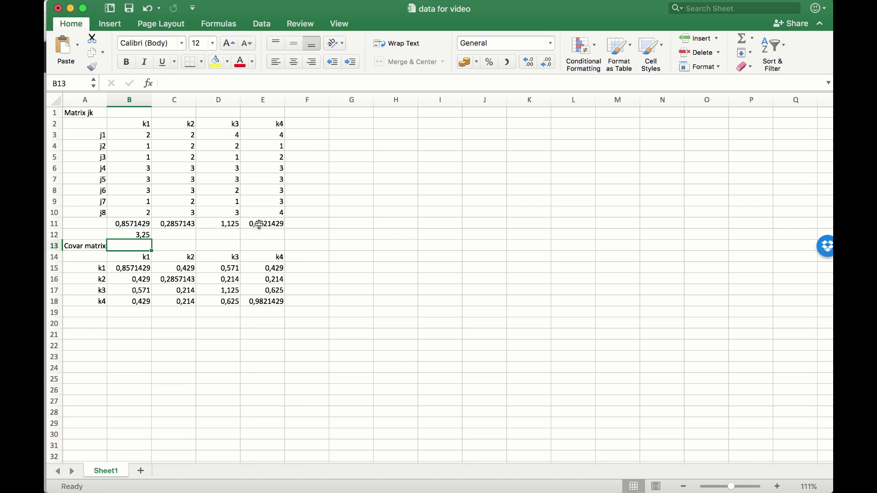
pyautogui.press('Up')
pyautogui.press('Right')
pyautogui.press('Right')
pyautogui.press('Right')
pyautogui.press('Right')
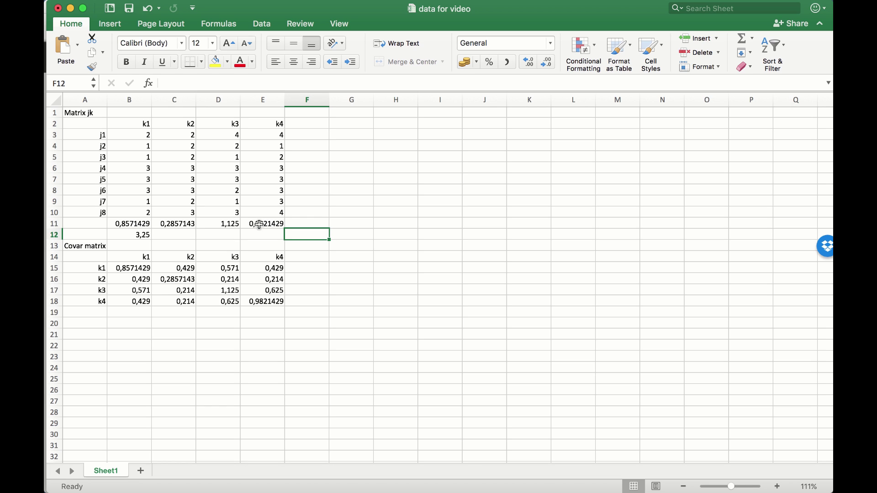
# Head column F 'US' and fill F3:F10 with =SUM(B3:E3) respondent totals (12, 6, 6, 12, 12, 11, 7, 12).
pyautogui.click(304, 124)
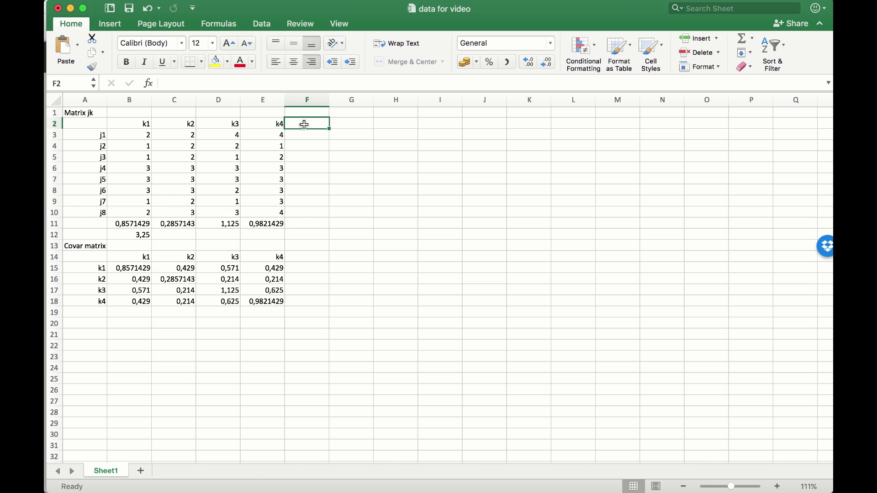
pyautogui.write('US')
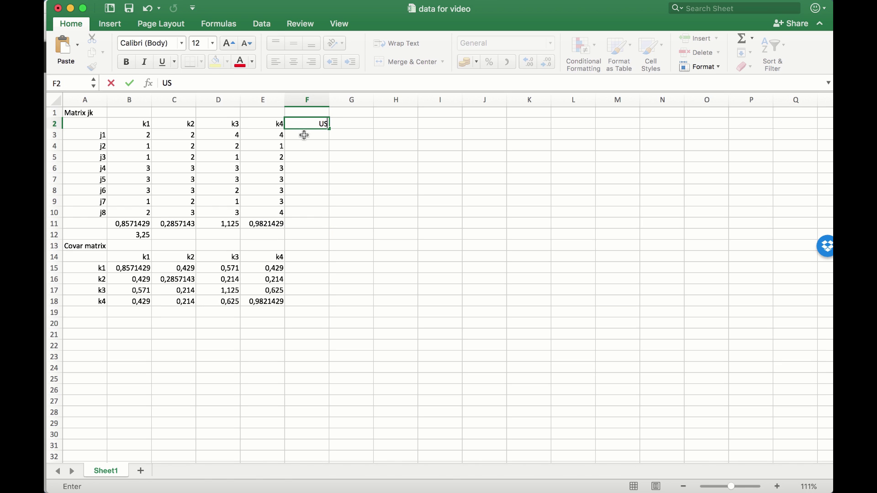
pyautogui.click(305, 135)
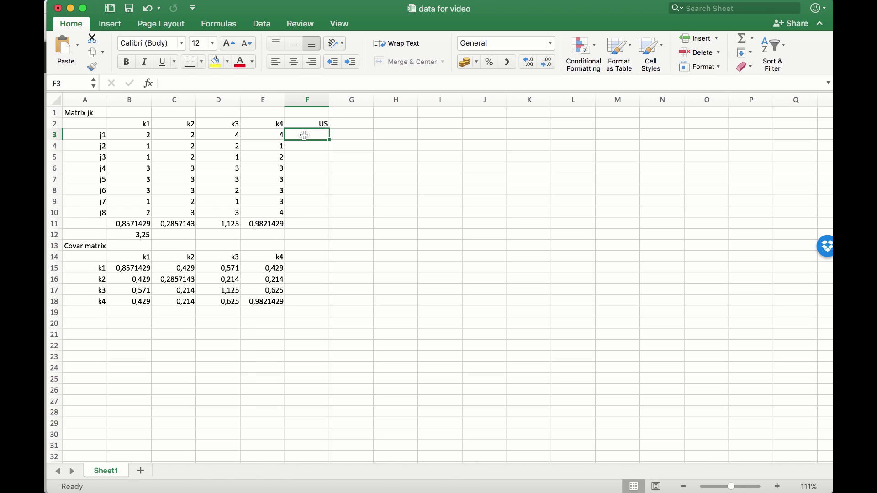
pyautogui.write('=su')
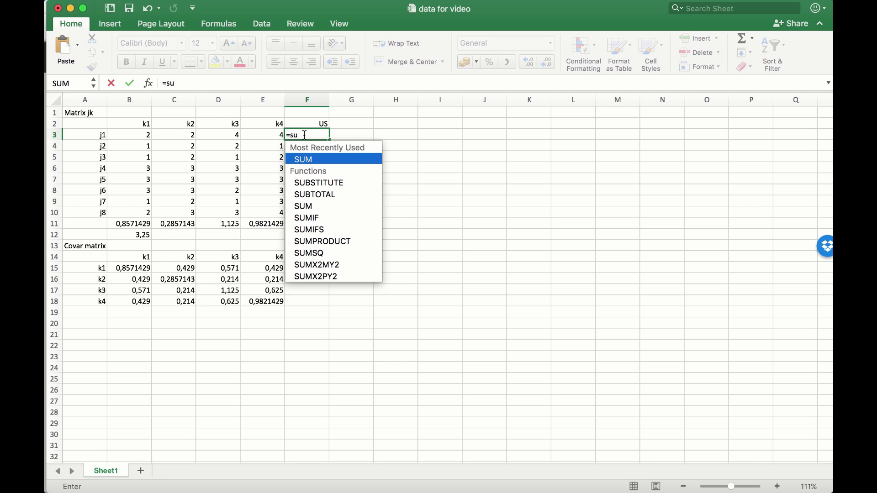
pyautogui.write('m(')
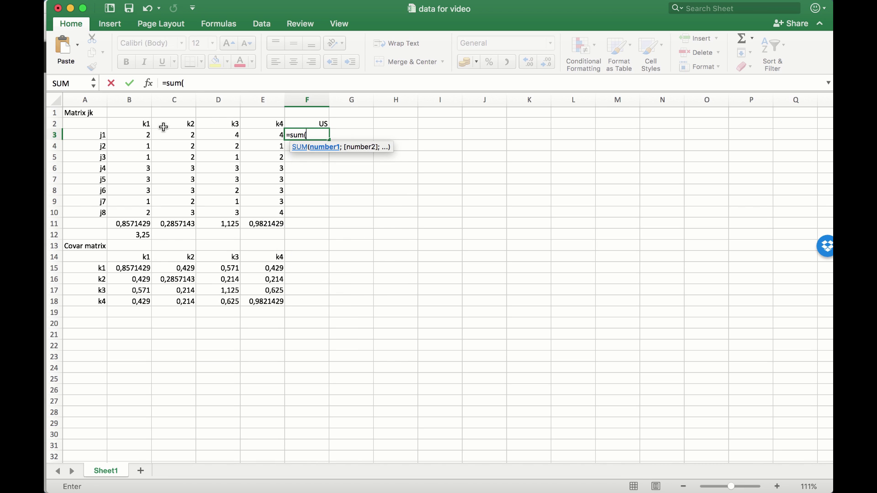
pyautogui.click(143, 136)
pyautogui.moveTo(218, 136); pyautogui.dragTo(261, 136)
pyautogui.press('Return')
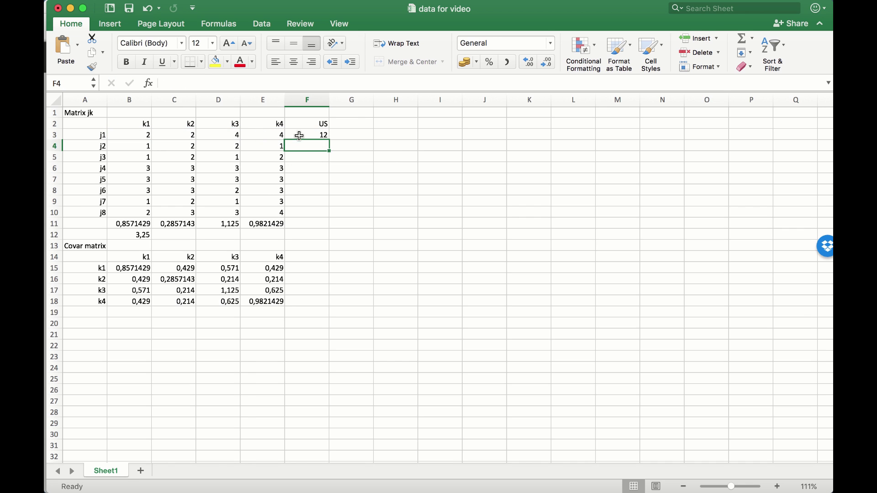
pyautogui.click(304, 134)
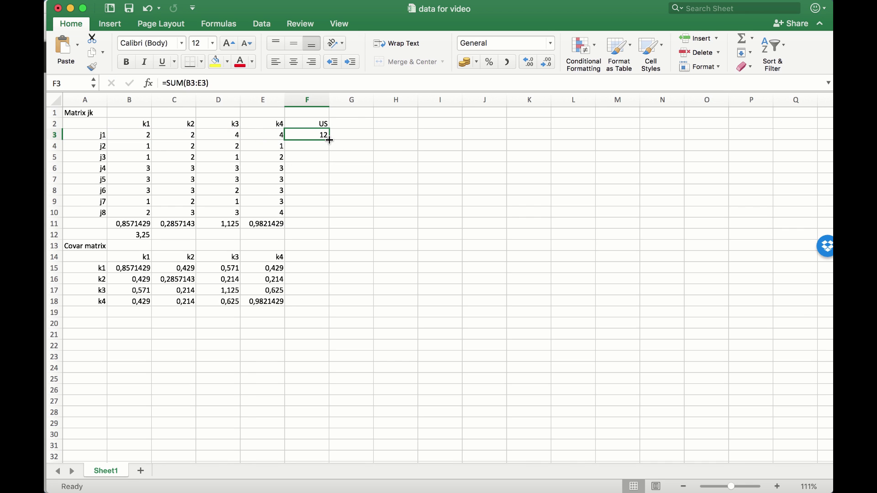
pyautogui.moveTo(329, 139); pyautogui.dragTo(328, 219)
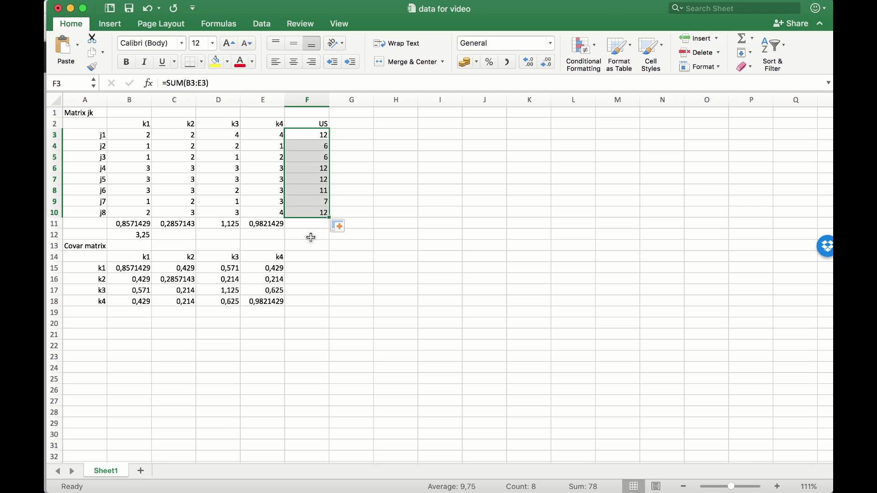
# Extend the variance formula into F11, giving VAR.S(F3:F10) = 8,2142857.
pyautogui.click(263, 226)
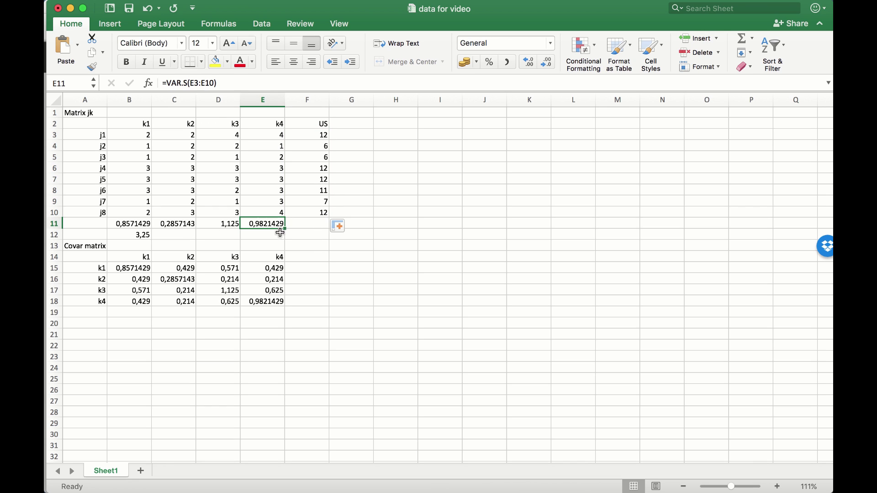
pyautogui.moveTo(284, 230); pyautogui.dragTo(330, 224)
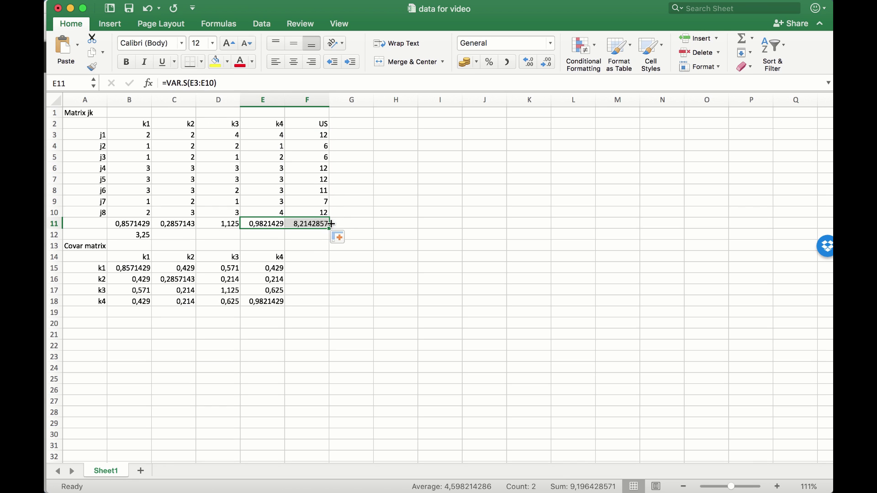
pyautogui.click(306, 232)
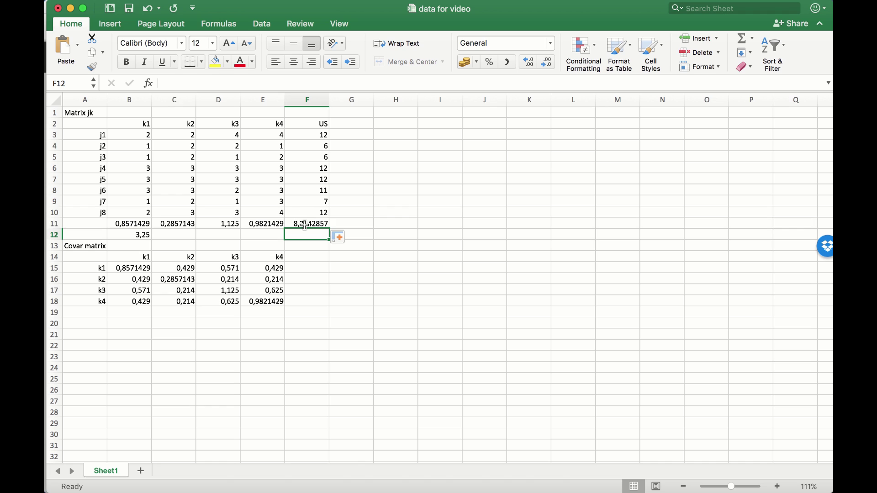
pyautogui.click(305, 223)
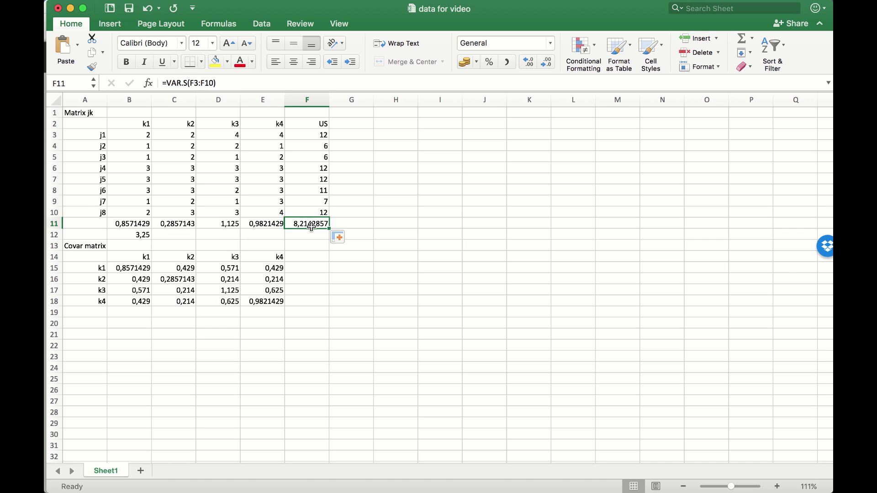
# Compare the B12 item-variance total with F11, then switch to the TestVision page.
pyautogui.click(137, 236)
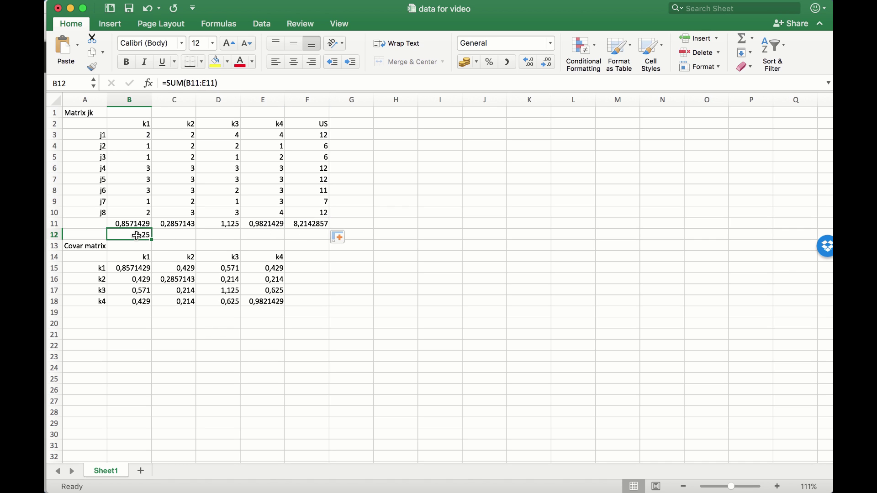
pyautogui.click(300, 223)
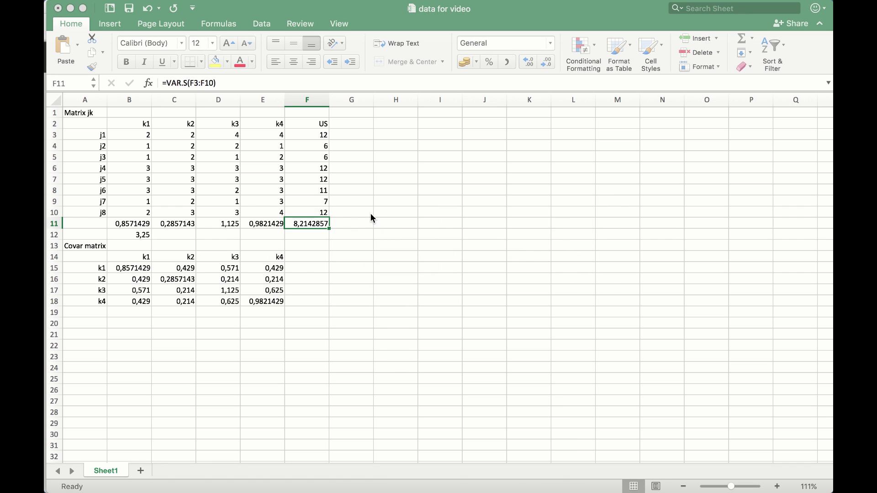
pyautogui.press('super+Tab')
pyautogui.press('super+Tab')
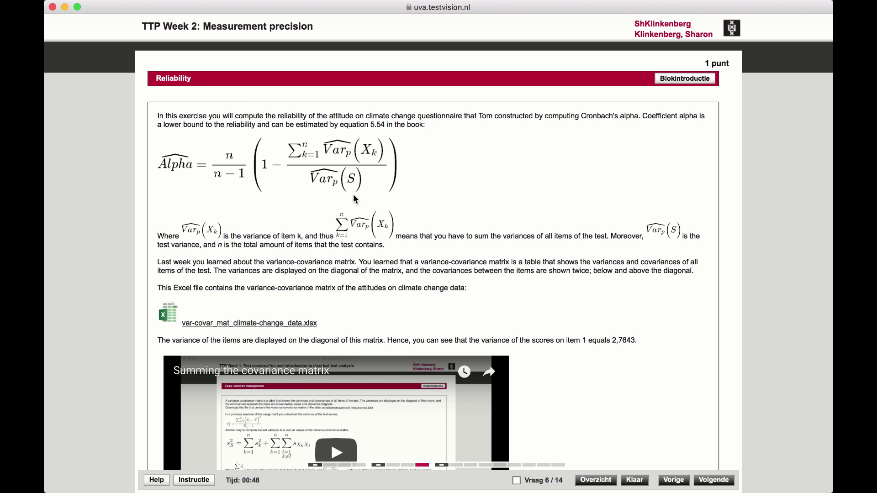
pyautogui.press('super+Tab')
pyautogui.press('super+Tab')
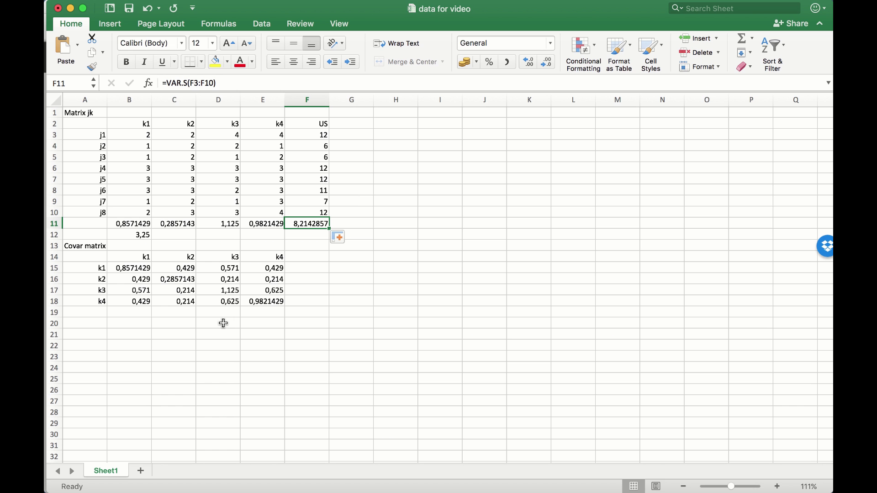
pyautogui.click(133, 268)
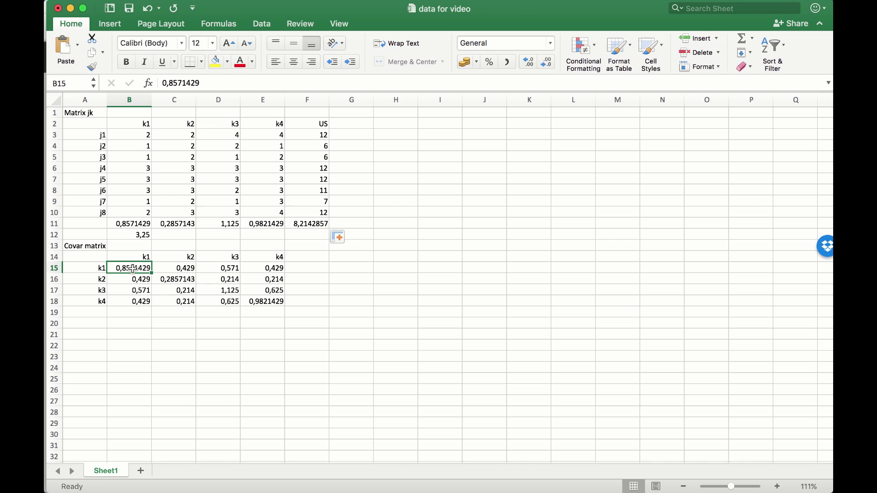
pyautogui.keyDown('super'); pyautogui.click(176, 280); pyautogui.keyUp('super')
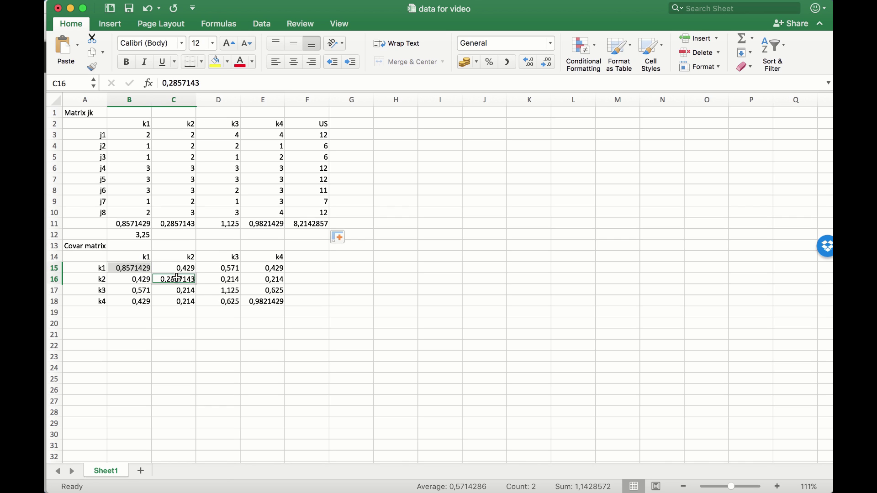
pyautogui.keyDown('super'); pyautogui.click(217, 289); pyautogui.keyUp('super')
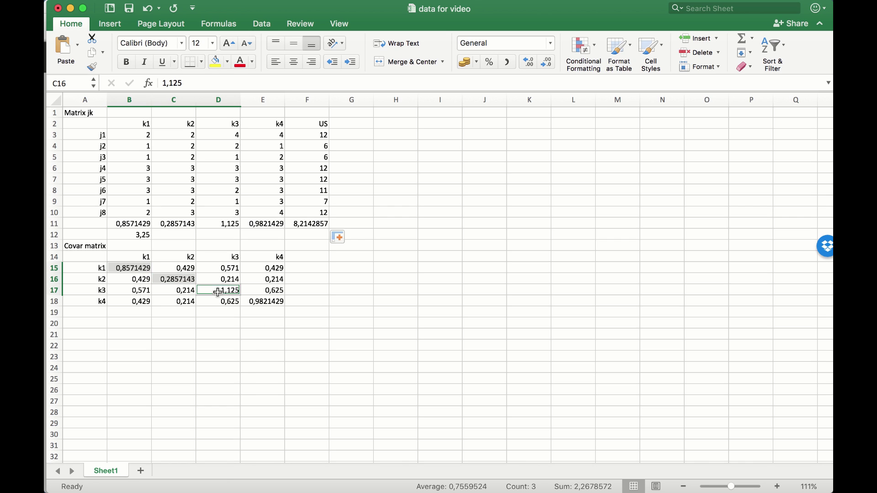
pyautogui.keyDown('super'); pyautogui.click(268, 304); pyautogui.keyUp('super')
pyautogui.moveTo(132, 224); pyautogui.dragTo(262, 226)
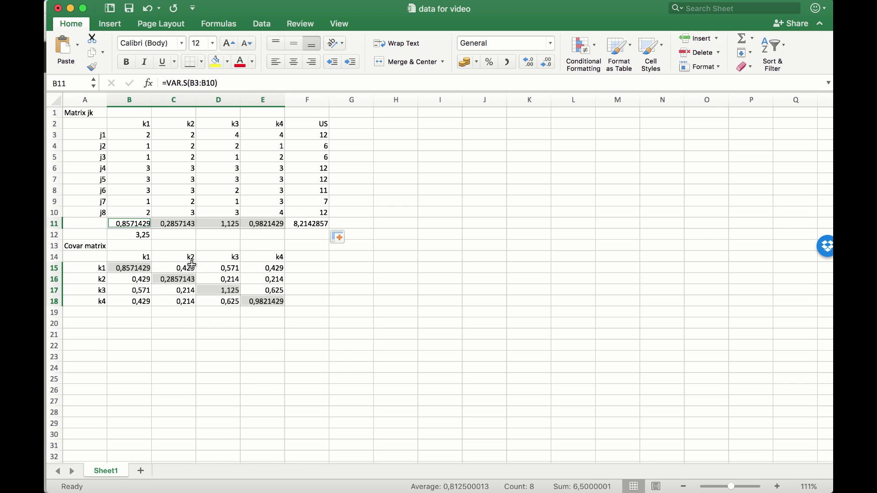
pyautogui.click(315, 226)
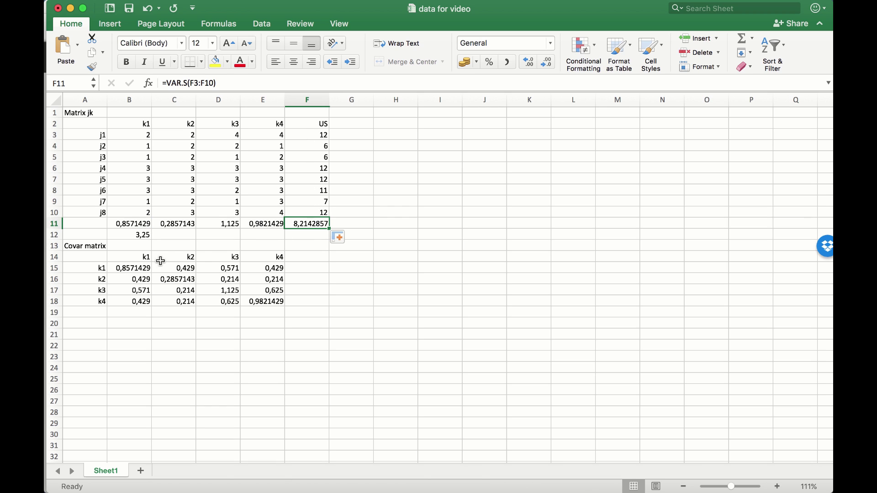
pyautogui.moveTo(134, 271); pyautogui.dragTo(274, 293)
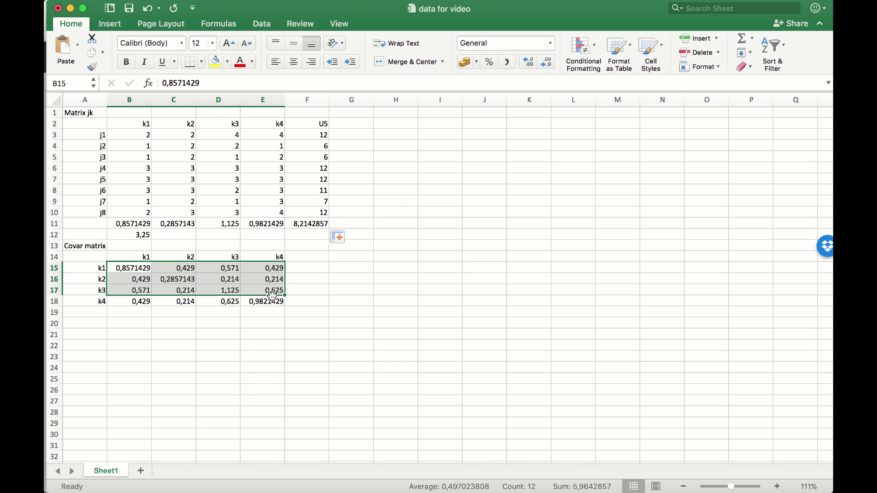
# Sum the covariance matrix B15:E18 in F19, giving 8,214 to match F11.
pyautogui.click(305, 313)
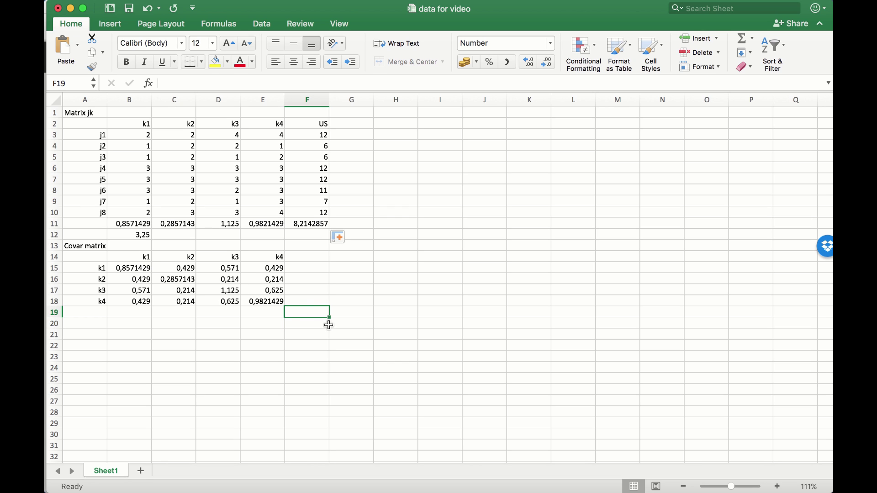
pyautogui.write('=s')
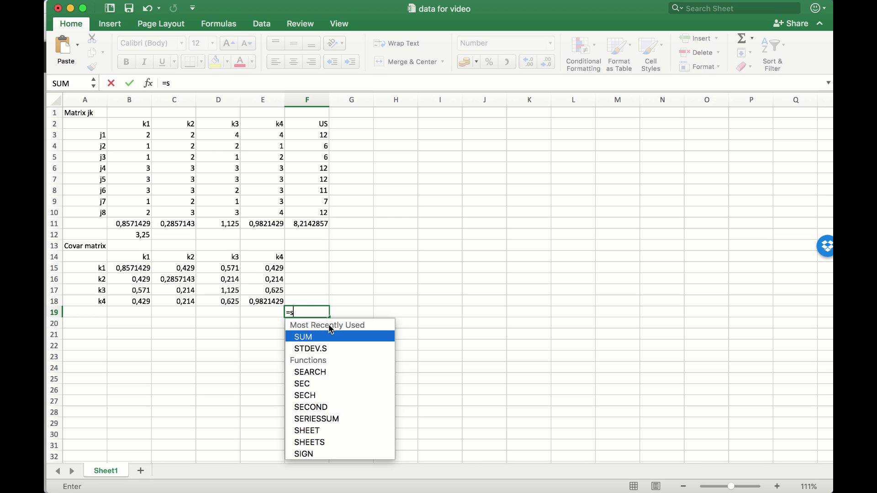
pyautogui.write('um(')
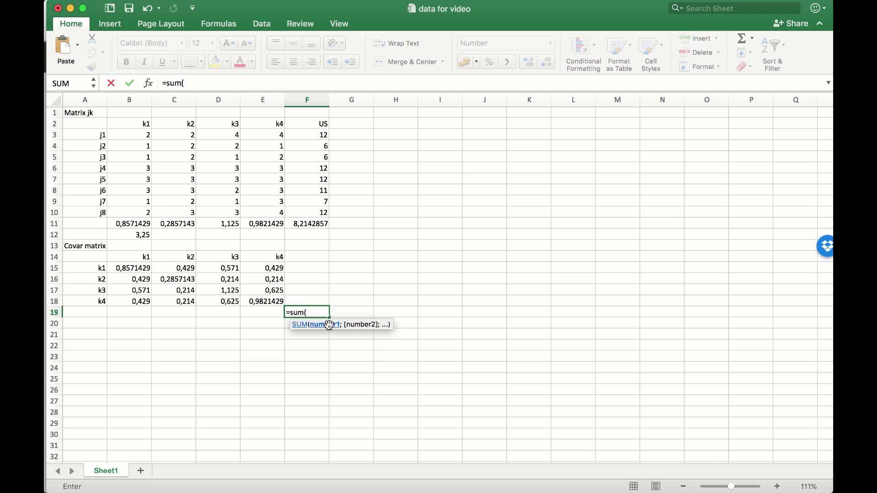
pyautogui.moveTo(125, 267); pyautogui.dragTo(259, 297)
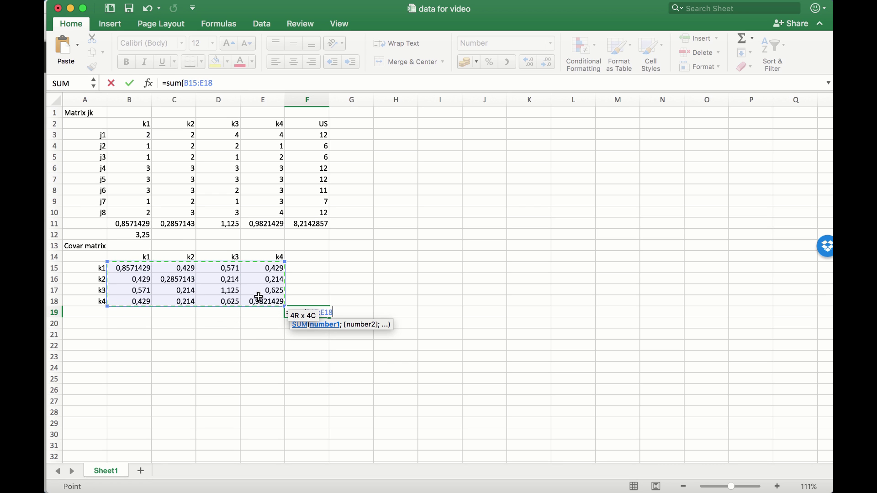
pyautogui.press('Return')
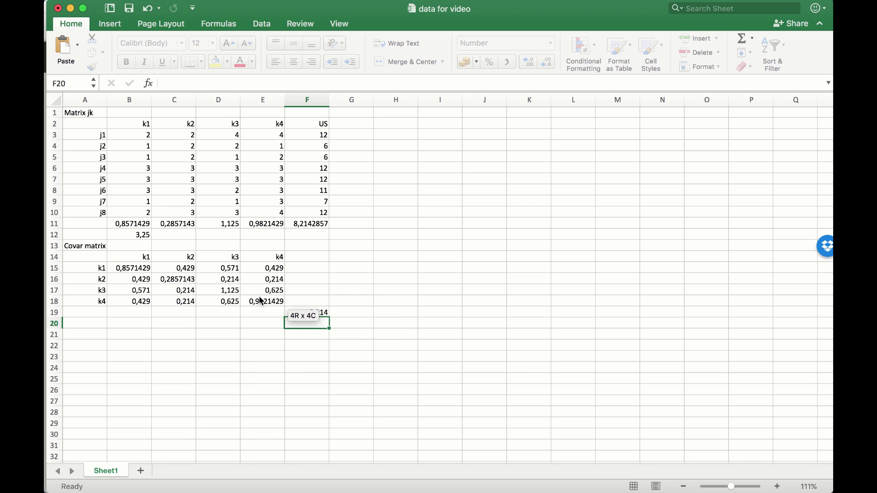
pyautogui.click(297, 312)
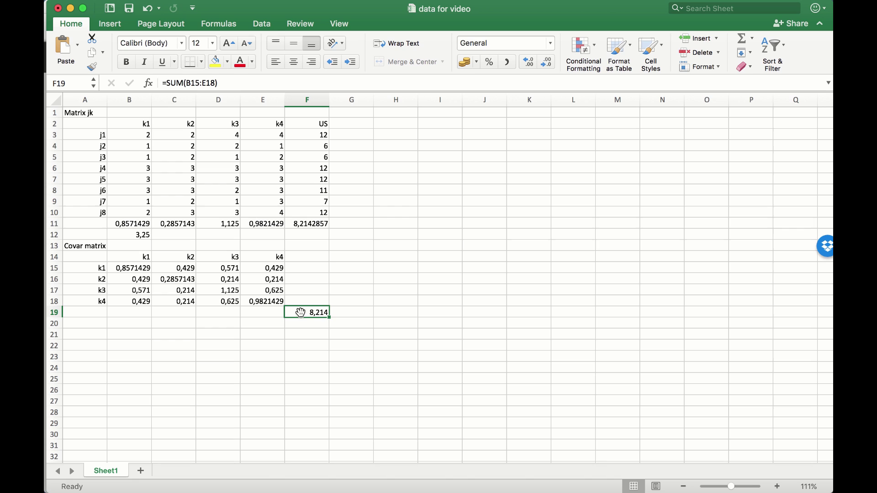
pyautogui.click(299, 226)
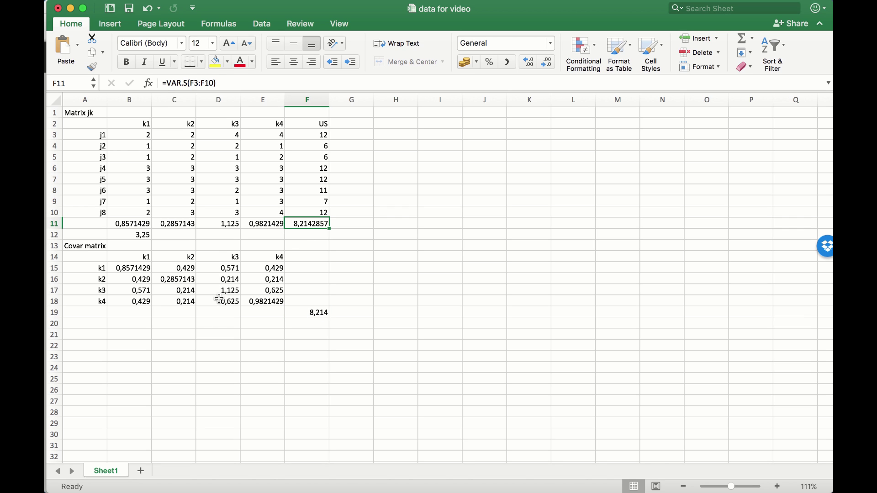
# Switch to Safari and scroll down to the TestVision test-variance question.
pyautogui.press('super+Tab')
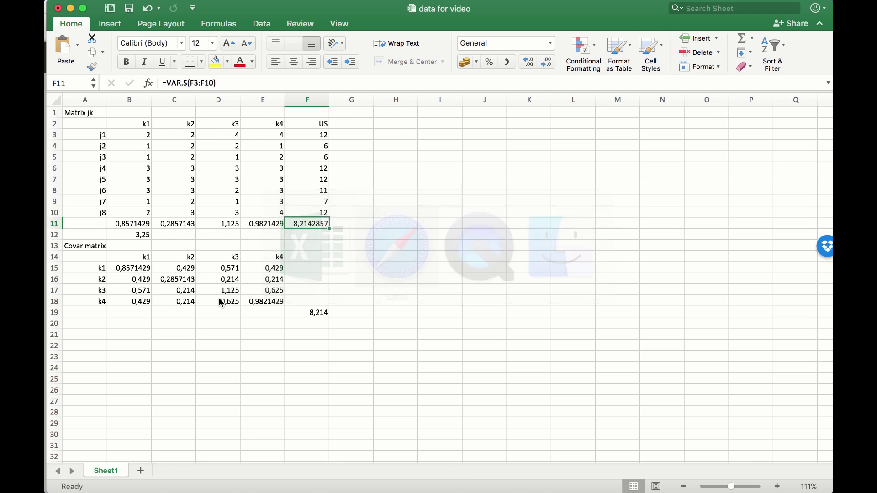
pyautogui.scroll(-10, 296, 333)
pyautogui.scroll(-1, 297, 337)
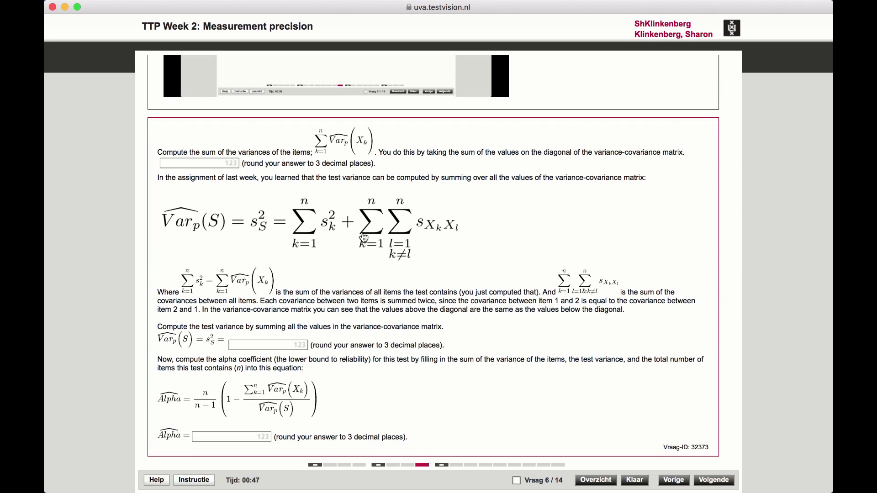
# Back in Excel, select the diagonal item variances B15, C16, D17 and E18.
pyautogui.press('super+Tab')
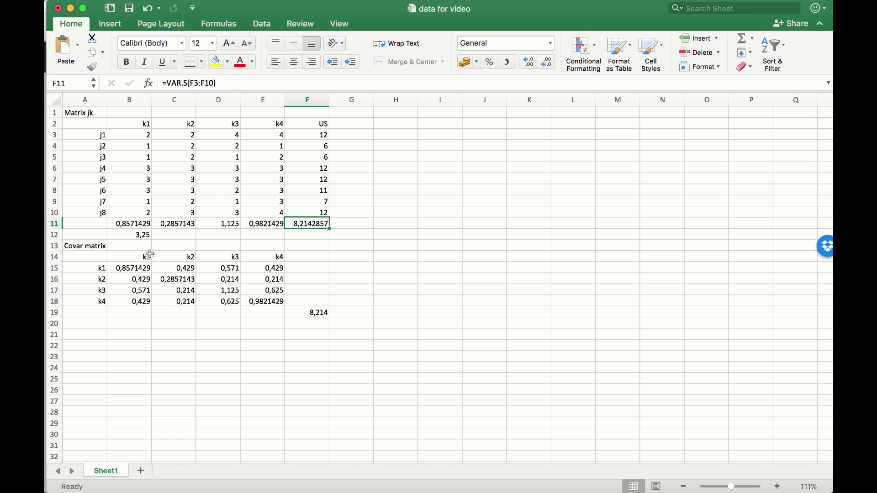
pyautogui.click(122, 268)
pyautogui.keyDown('shift'); pyautogui.click(179, 281); pyautogui.keyUp('shift')
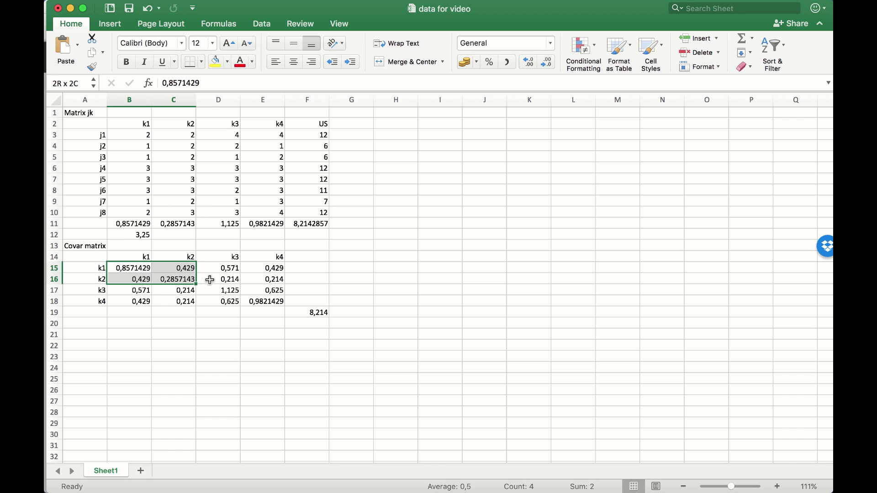
pyautogui.click(148, 272)
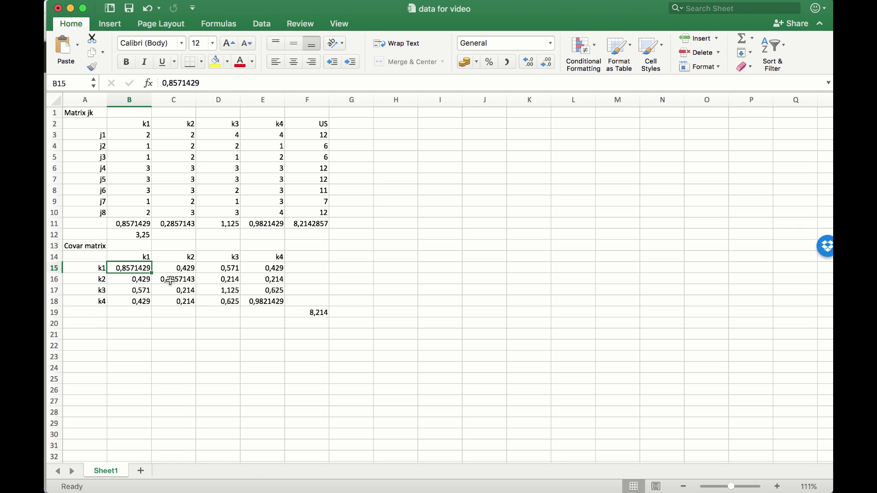
pyautogui.keyDown('super'); pyautogui.click(170, 281); pyautogui.keyUp('super')
pyautogui.keyDown('super'); pyautogui.click(223, 290); pyautogui.keyUp('super')
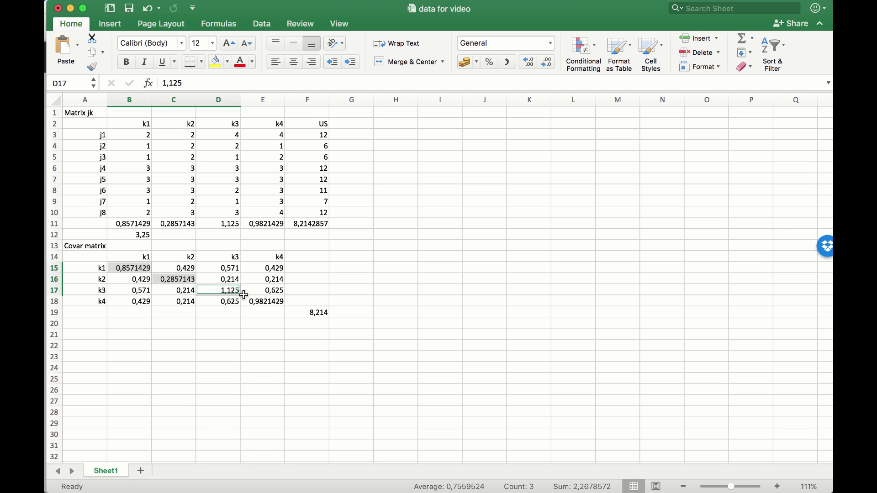
pyautogui.keyDown('super'); pyautogui.click(273, 306); pyautogui.keyUp('super')
# Select the covariances above the diagonal, then the whole matrix B15:E18 to read its sum.
pyautogui.moveTo(182, 269); pyautogui.dragTo(272, 295)
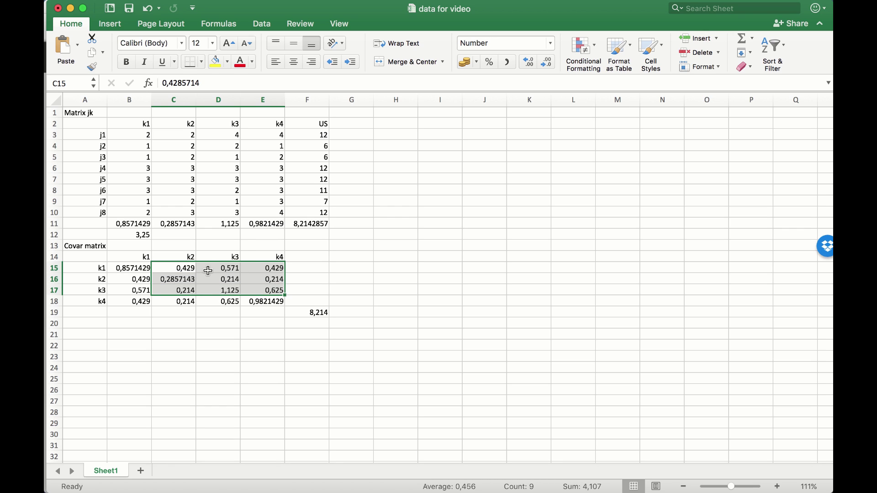
pyautogui.click(164, 319)
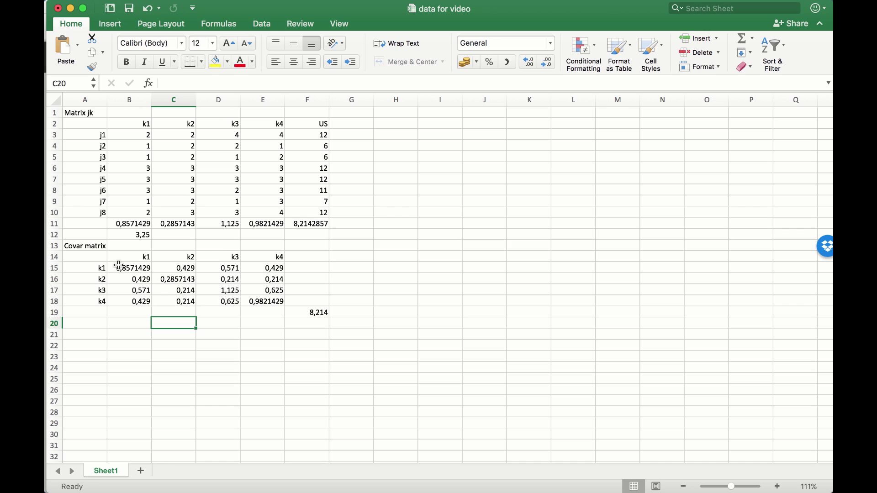
pyautogui.moveTo(120, 268); pyautogui.dragTo(268, 299)
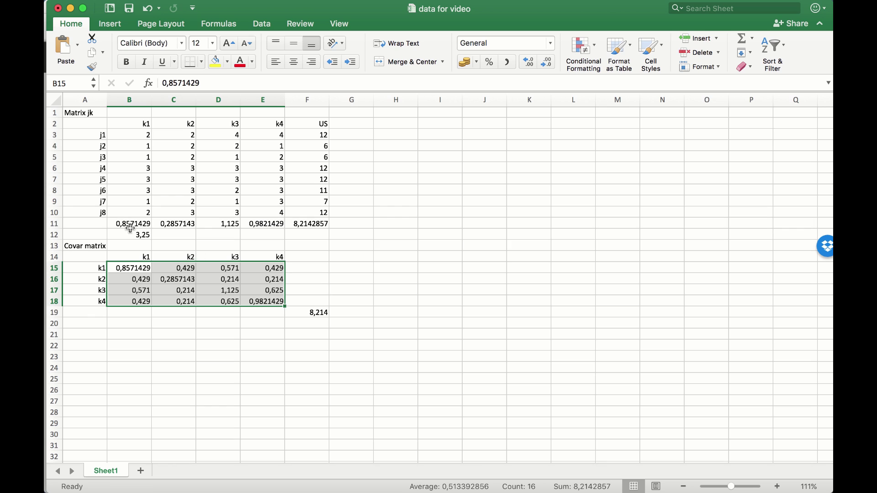
pyautogui.moveTo(124, 224); pyautogui.dragTo(251, 227)
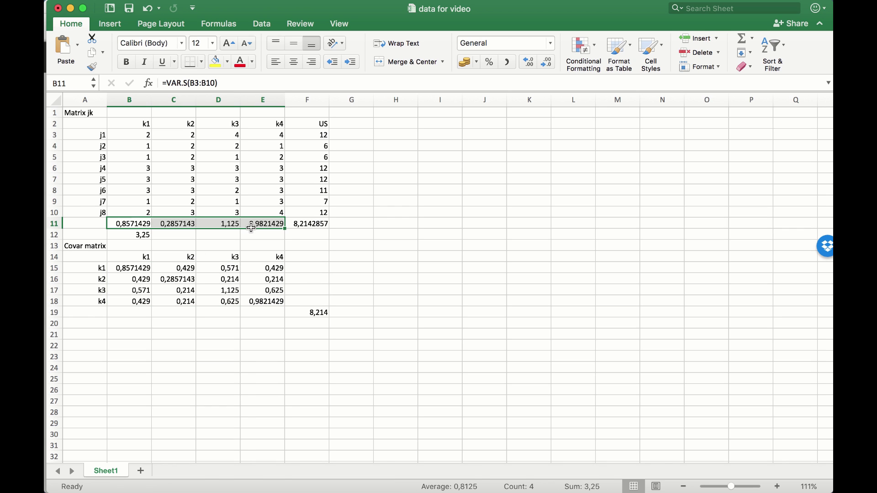